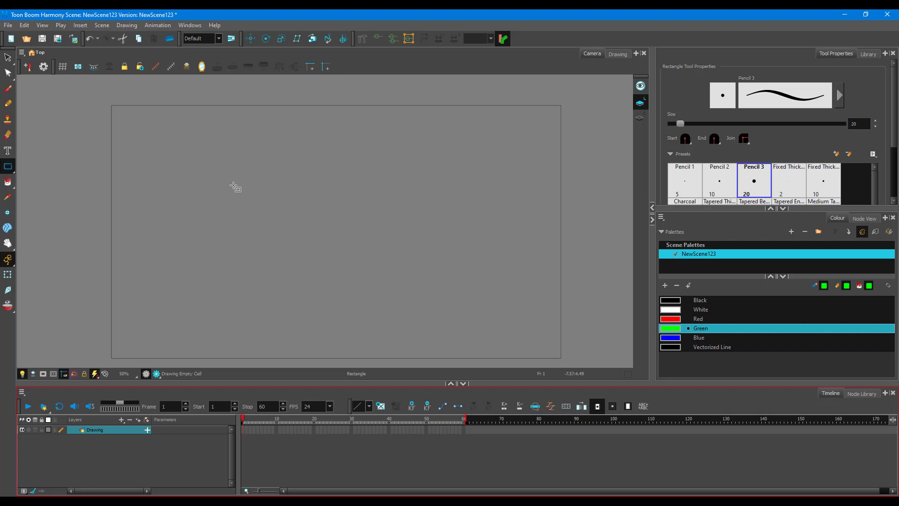
# Step: Draw a rectangle near the stage centre and give its outline the Black colour
pyautogui.moveTo(232, 157)
pyautogui.mouseDown()
pyautogui.moveTo(395, 307)
pyautogui.moveTo(406, 302)
pyautogui.mouseUp()
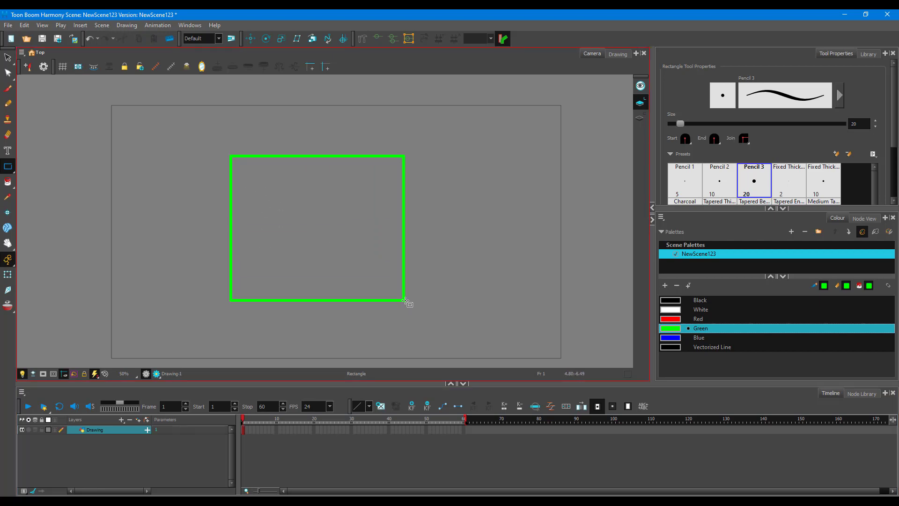
pyautogui.click(7, 57)
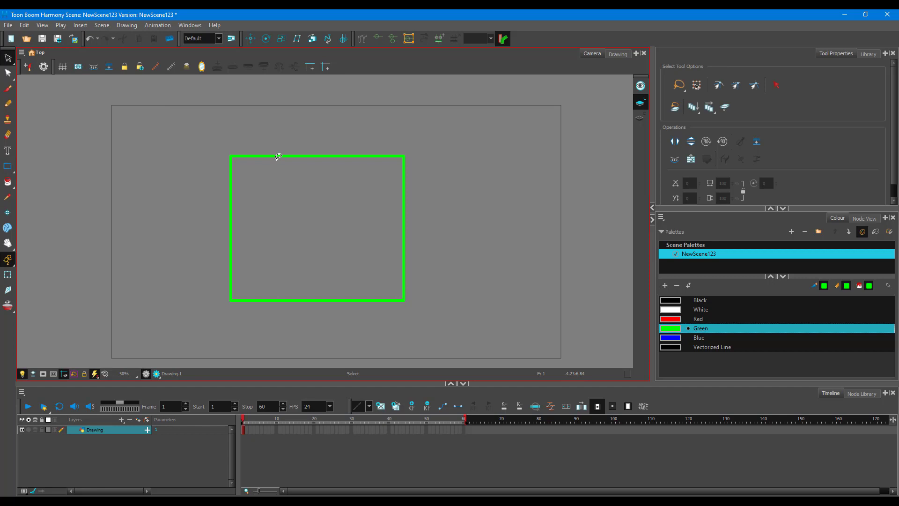
pyautogui.click(278, 156)
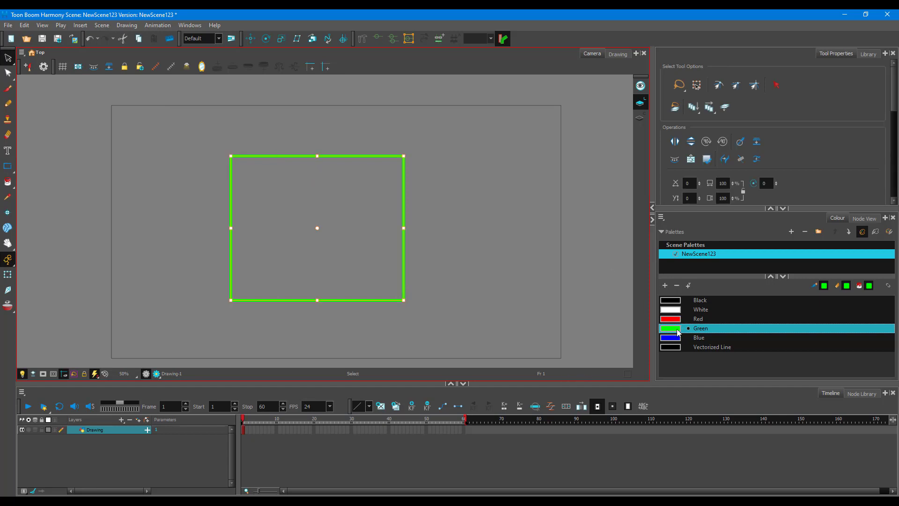
pyautogui.click(678, 301)
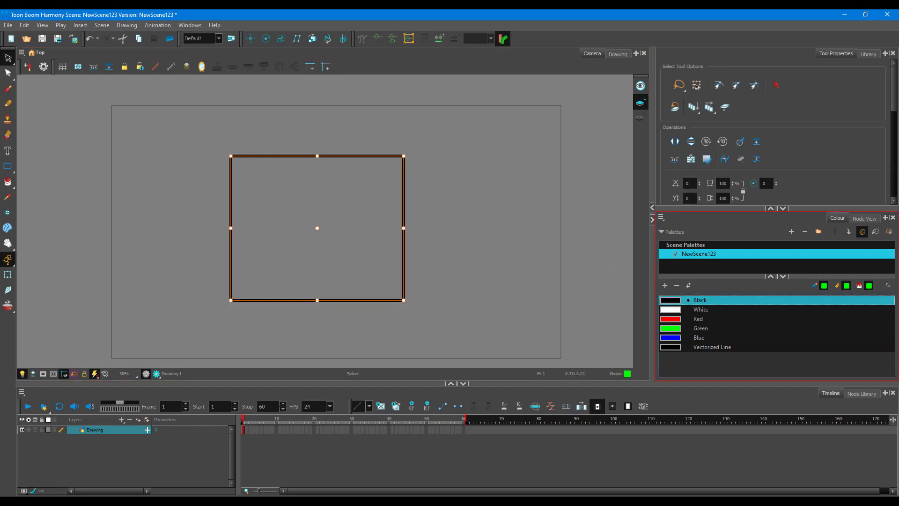
# Step: Add a new yellow palette swatch, New 0, and paint-fill the rectangle with it
pyautogui.click(7, 182)
pyautogui.click(701, 328)
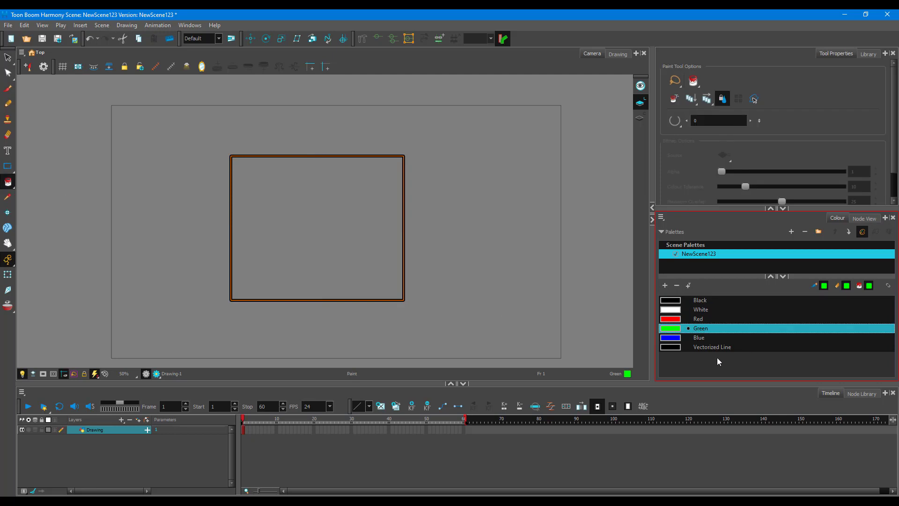
pyautogui.click(667, 286)
pyautogui.doubleClick(675, 355)
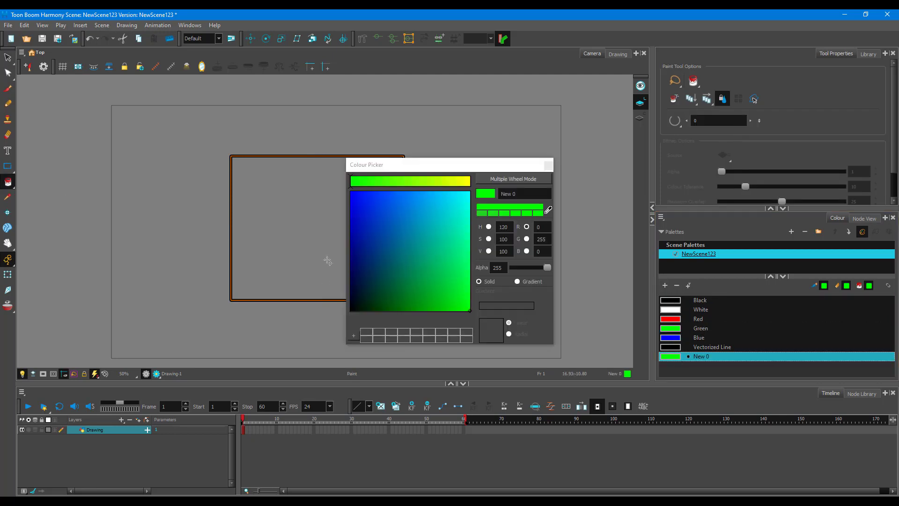
pyautogui.click(457, 187)
pyautogui.click(548, 165)
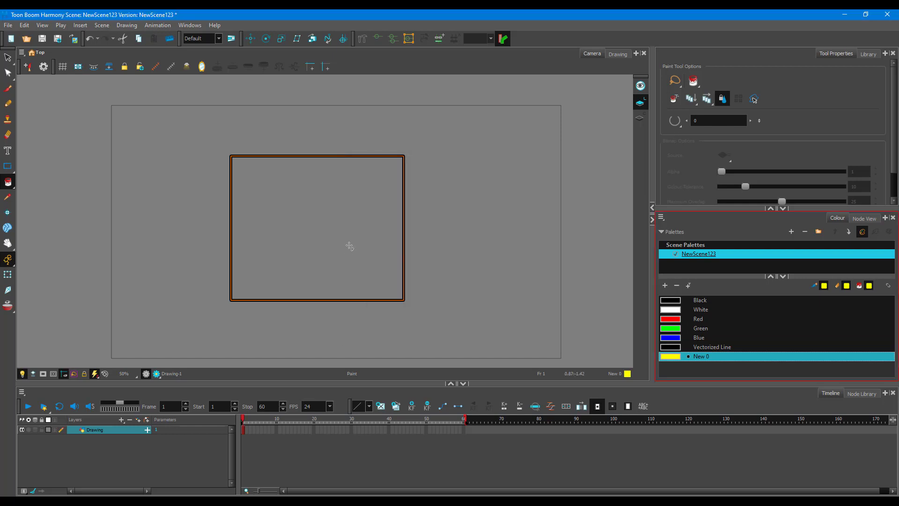
pyautogui.click(349, 246)
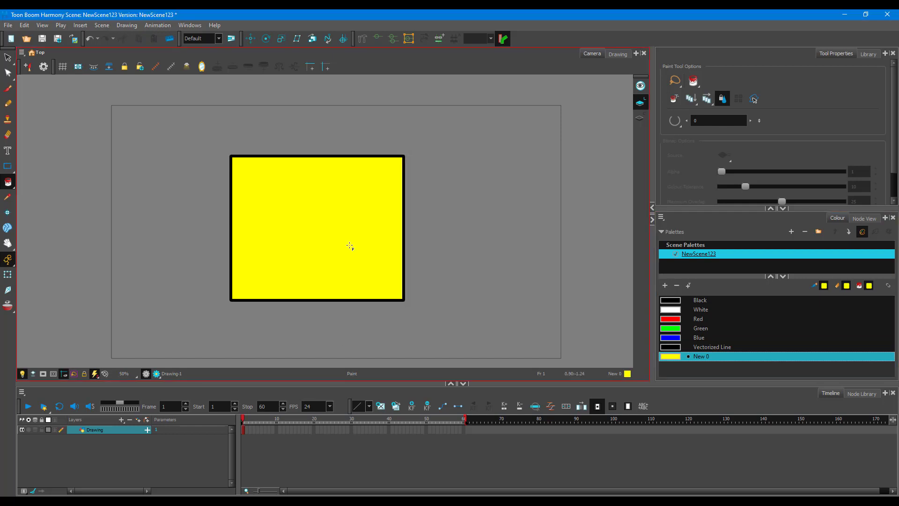
# Step: On frame 2, with onion skin showing the square, draw an ellipse over it
pyautogui.click(248, 435)
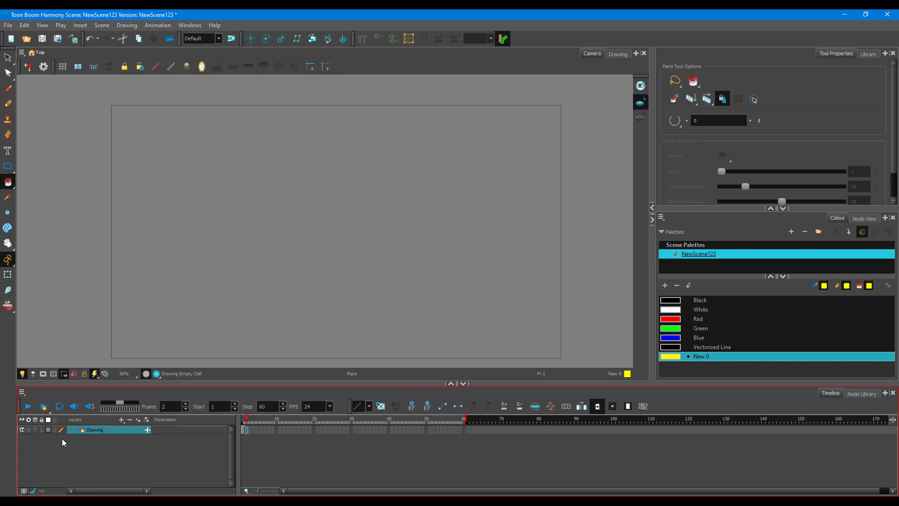
pyautogui.hotkey('alt', 'o')
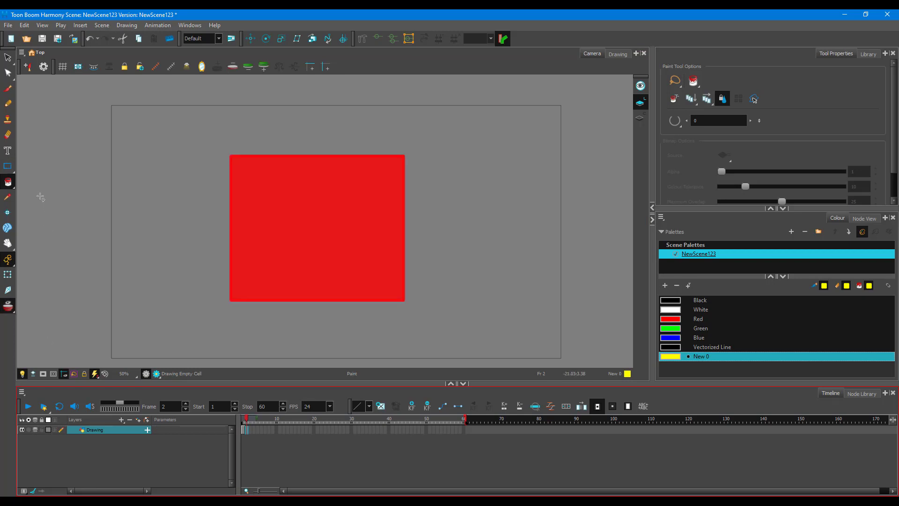
pyautogui.moveTo(8, 166); pyautogui.dragTo(45, 180)
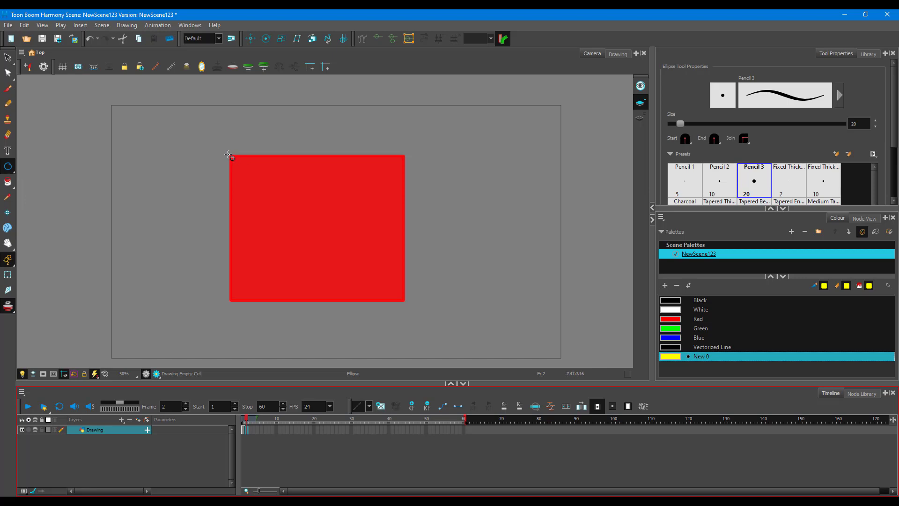
pyautogui.moveTo(221, 142); pyautogui.dragTo(399, 320)
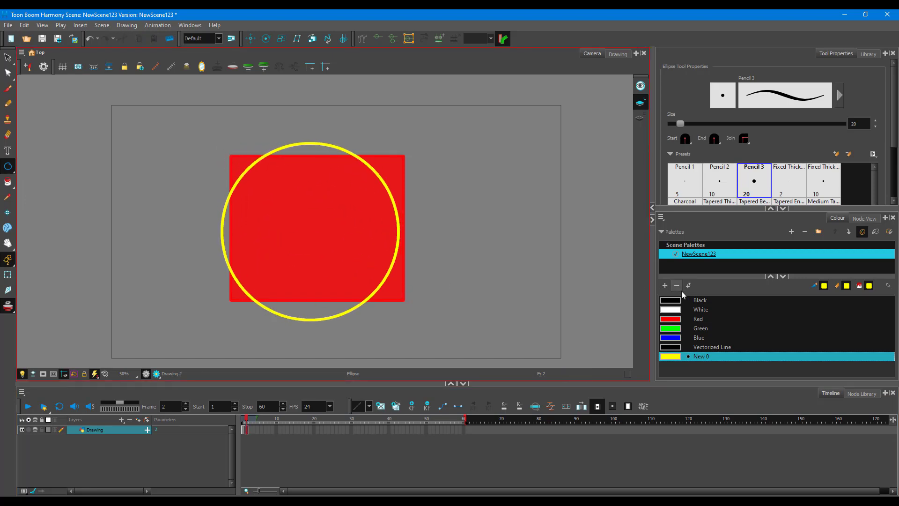
# Step: Make the circle's outline black and fill it with the yellow New 0 colour
pyautogui.click(701, 301)
pyautogui.click(8, 57)
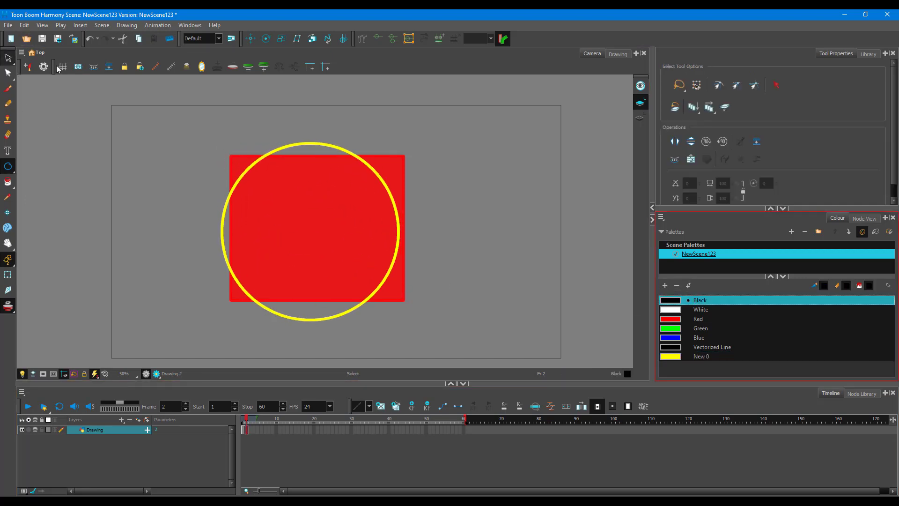
pyautogui.click(344, 147)
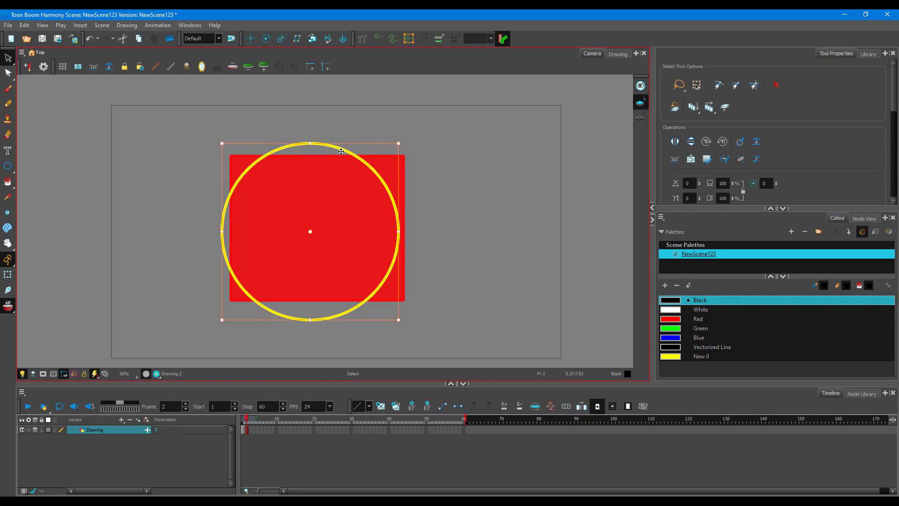
pyautogui.click(698, 302)
pyautogui.click(8, 182)
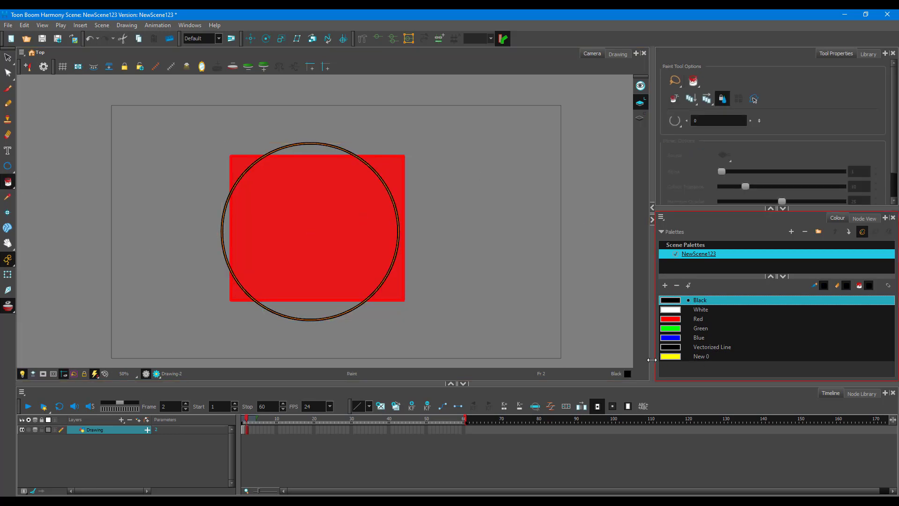
pyautogui.click(702, 356)
pyautogui.click(300, 229)
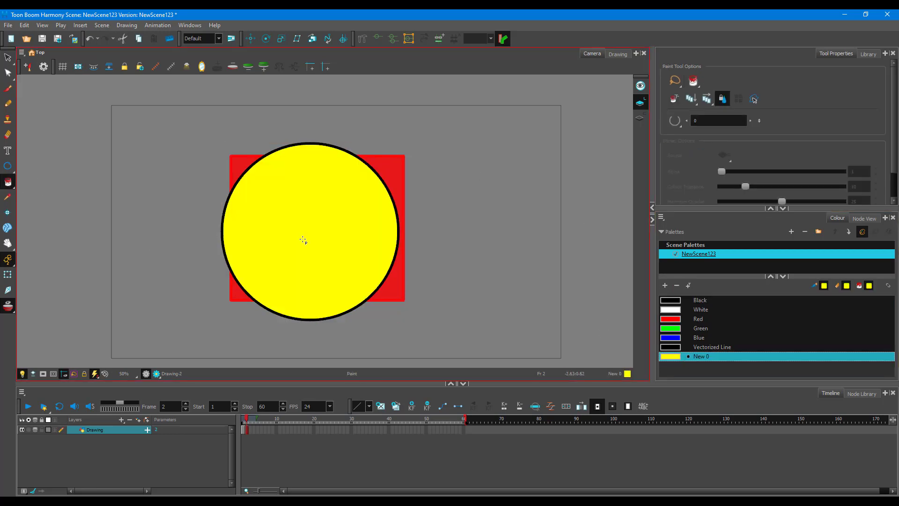
# Step: Compare frames 1 and 2, then turn off onion skin
pyautogui.click(244, 417)
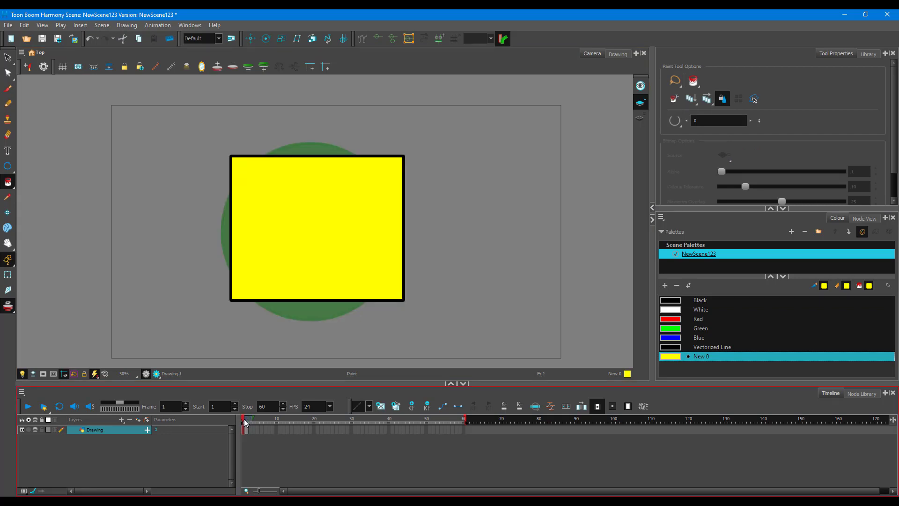
pyautogui.click(246, 420)
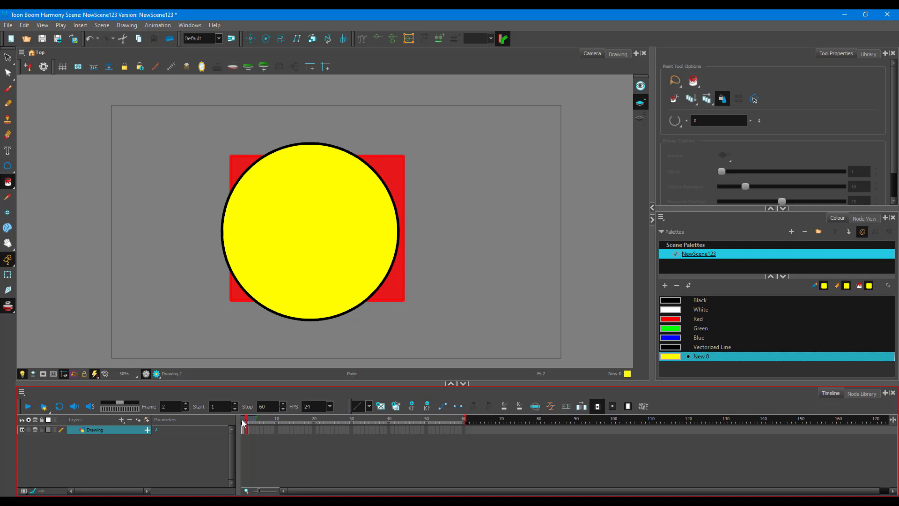
pyautogui.click(243, 421)
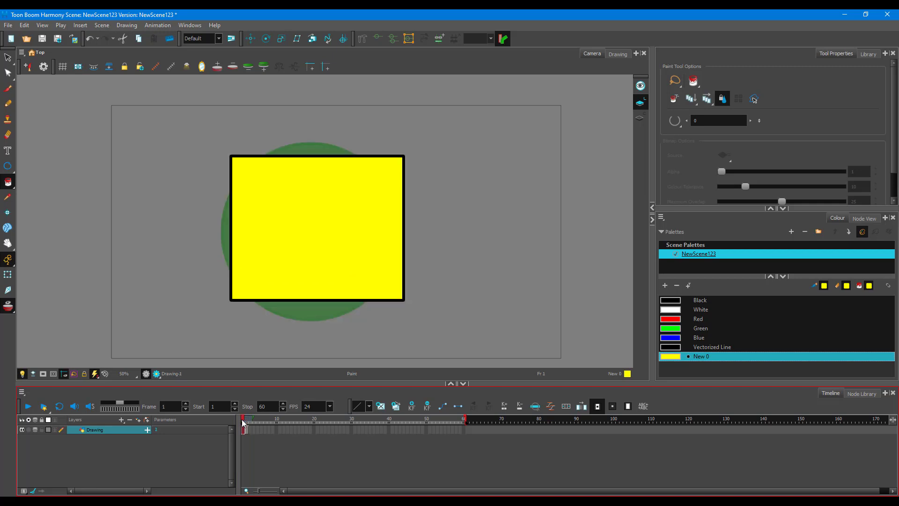
pyautogui.click(35, 430)
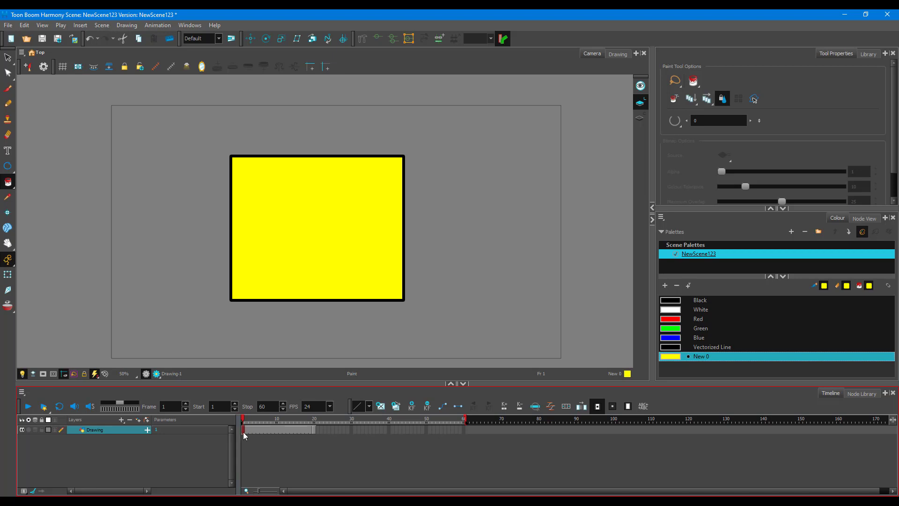
# Step: Apply Morphing > Create Morphing to the Drawing layer's cells and scrub to preview the square-to-circle morph
pyautogui.rightClick(244, 432)
pyautogui.moveTo(302, 313)
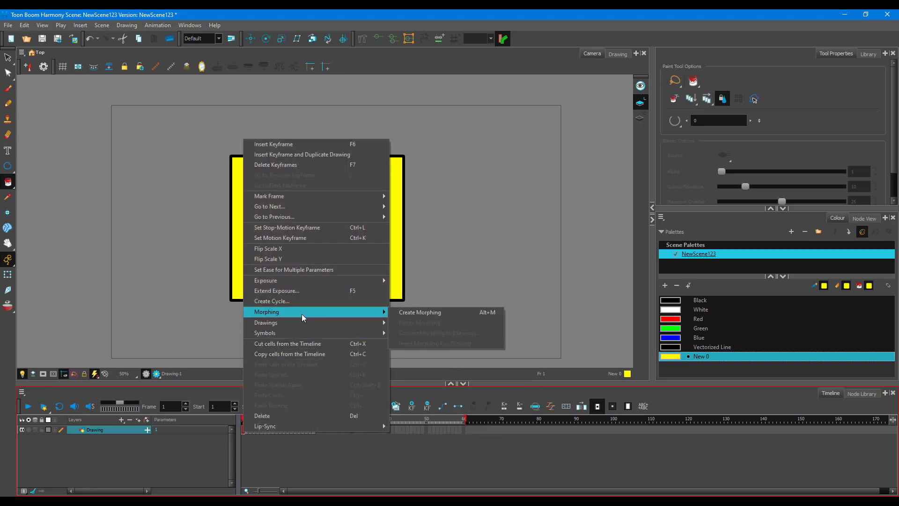
pyautogui.click(454, 313)
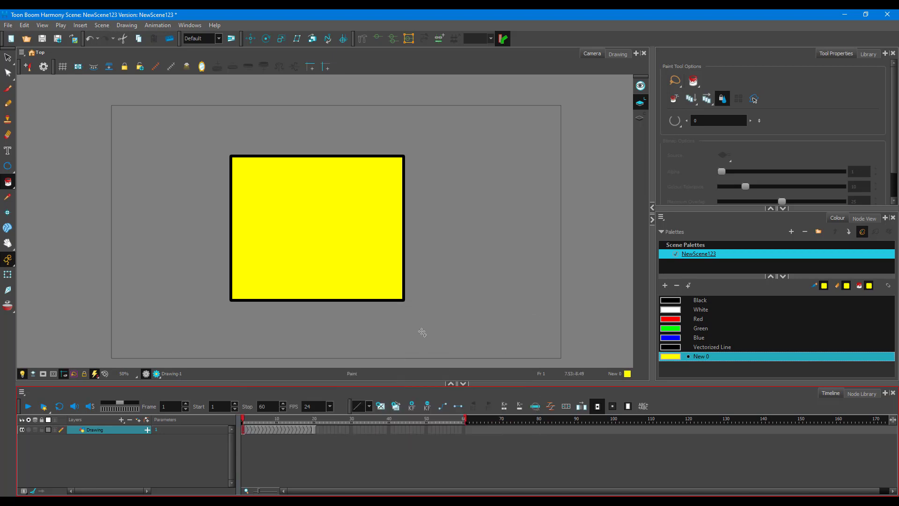
pyautogui.moveTo(244, 423)
pyautogui.mouseDown()
pyautogui.moveTo(321, 427)
pyautogui.moveTo(233, 431)
pyautogui.moveTo(315, 431)
pyautogui.moveTo(242, 431)
pyautogui.moveTo(309, 434)
pyautogui.moveTo(197, 446)
pyautogui.mouseUp()
# Step: Shorten the playback range to end at frame 20 and play the morph
pyautogui.moveTo(466, 422); pyautogui.dragTo(372, 422)
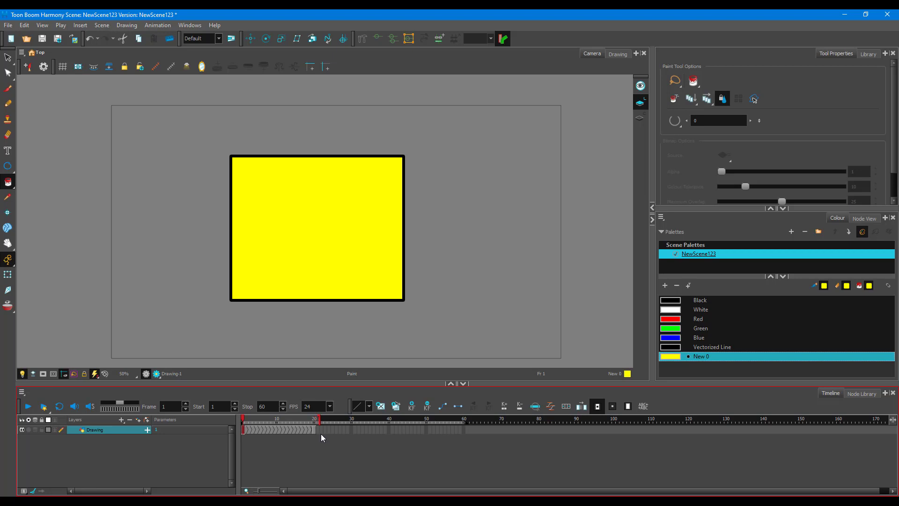
pyautogui.moveTo(319, 434); pyautogui.dragTo(319, 434)
pyautogui.click(28, 406)
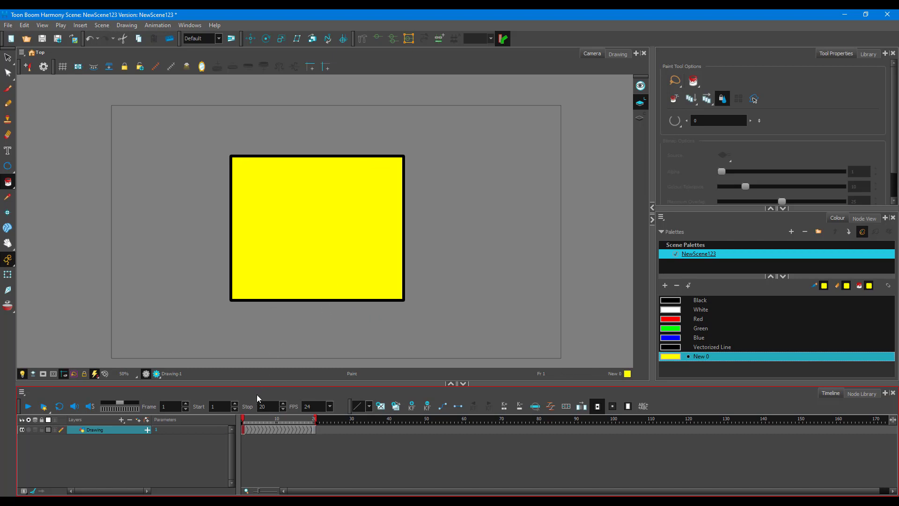
# Step: Set the frame rate to 12 fps, replay the morph, and return to frame 1
pyautogui.click(326, 409)
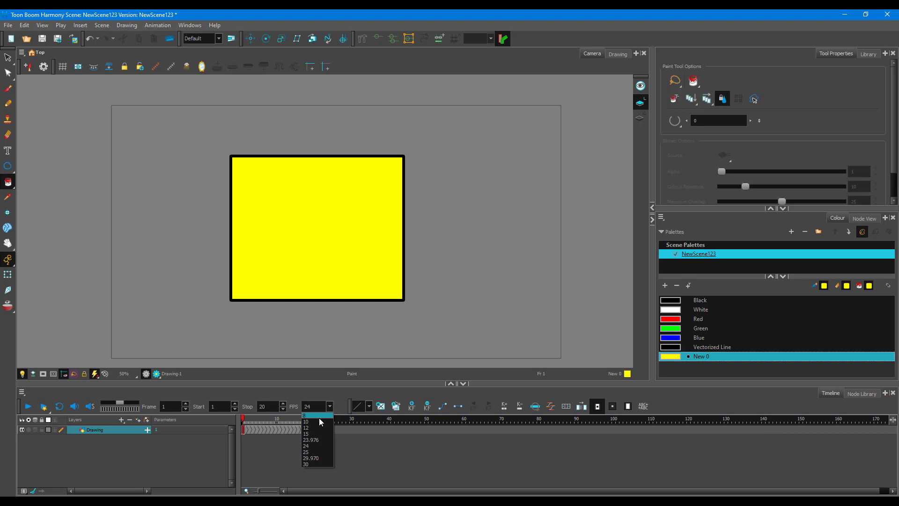
pyautogui.click(318, 429)
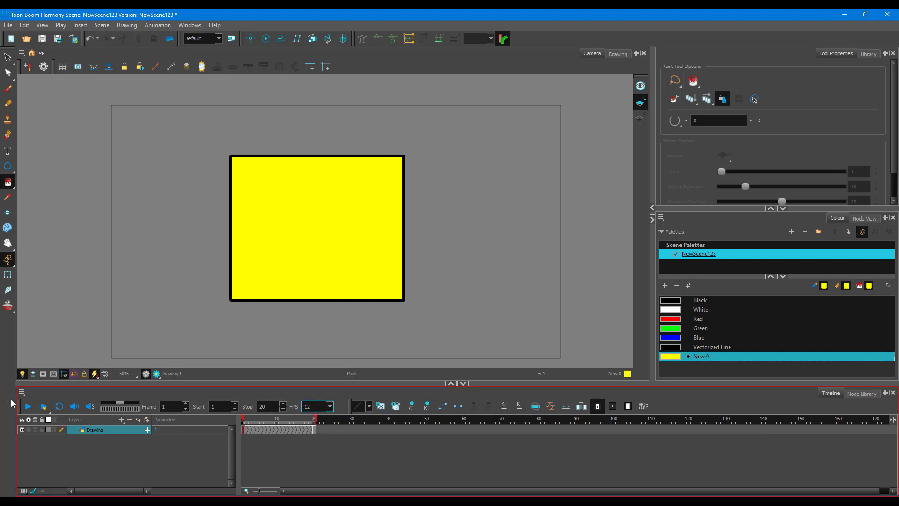
pyautogui.click(28, 407)
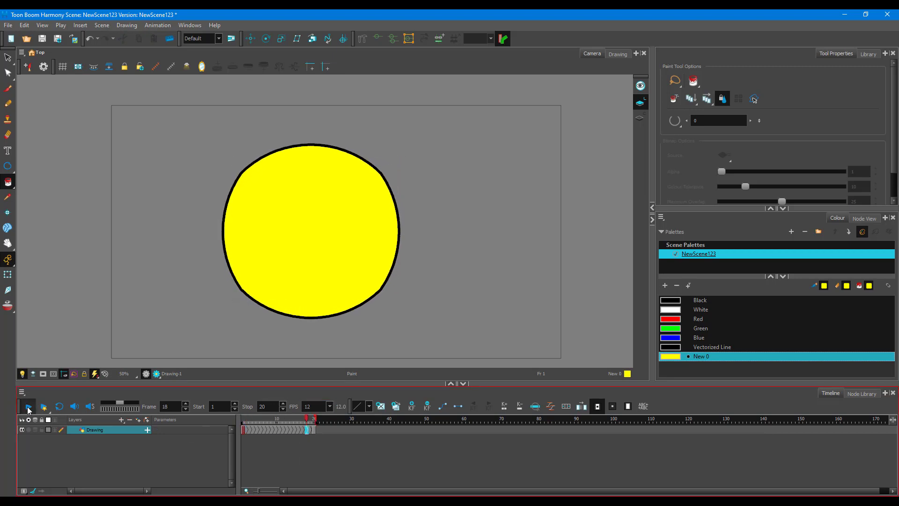
pyautogui.moveTo(313, 427); pyautogui.dragTo(211, 422)
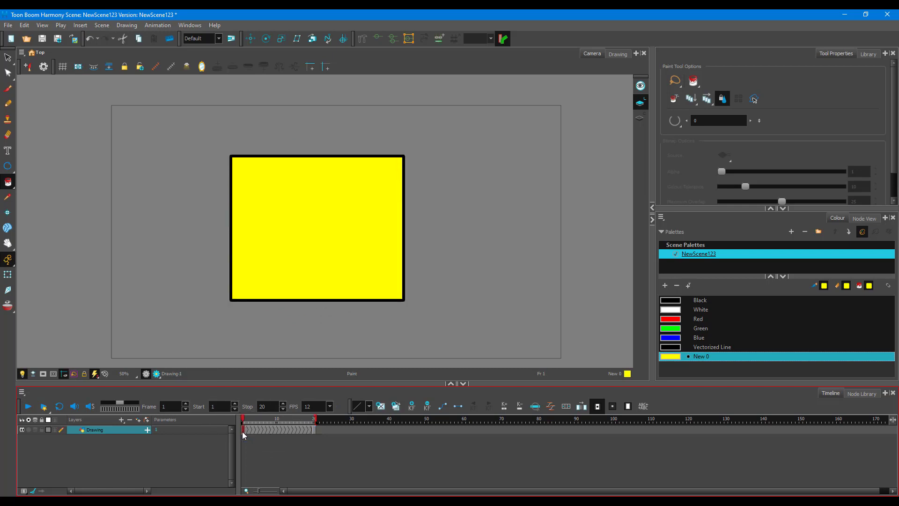
# Step: With the Morphing tool on the main morph sequence, set Ease In to 1
pyautogui.click(784, 209)
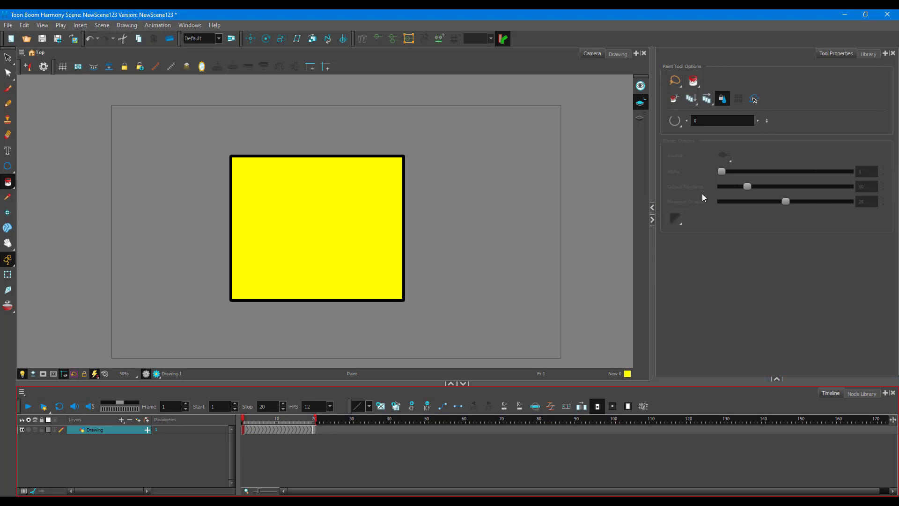
pyautogui.click(8, 229)
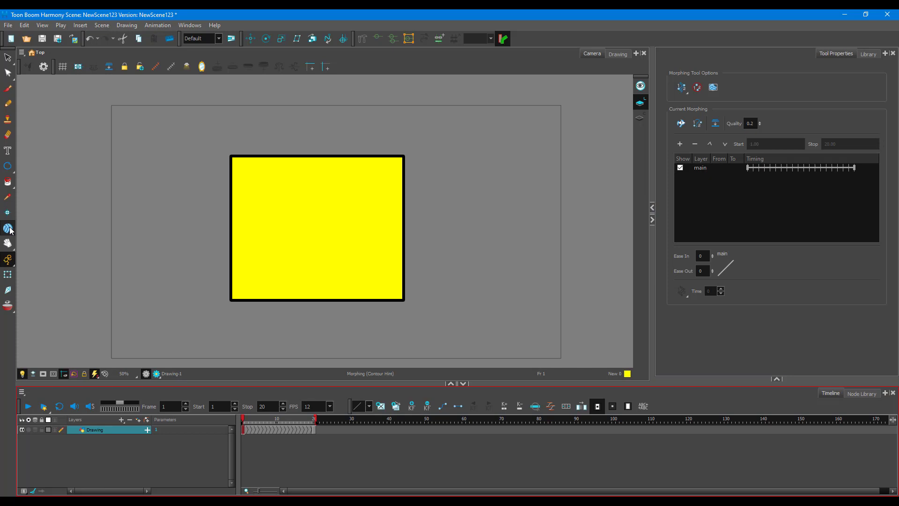
pyautogui.click(700, 169)
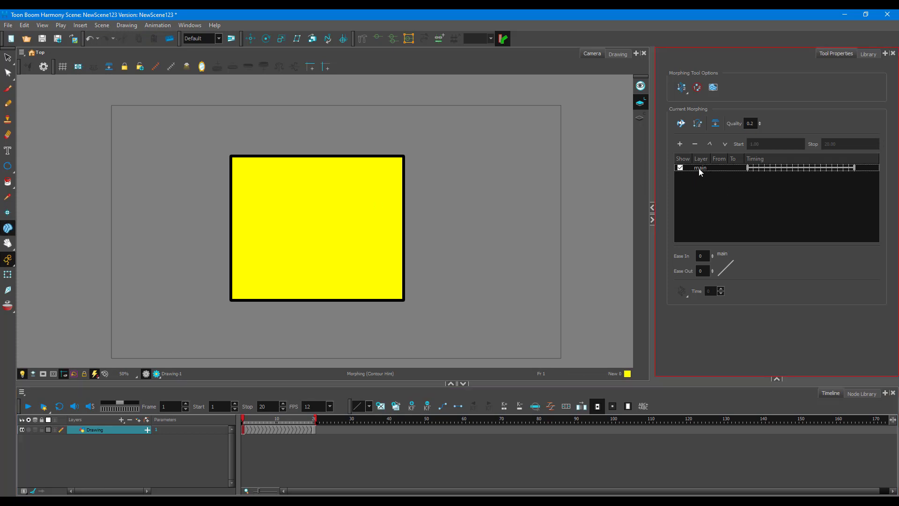
pyautogui.click(702, 255)
pyautogui.moveTo(712, 256); pyautogui.dragTo(693, 253)
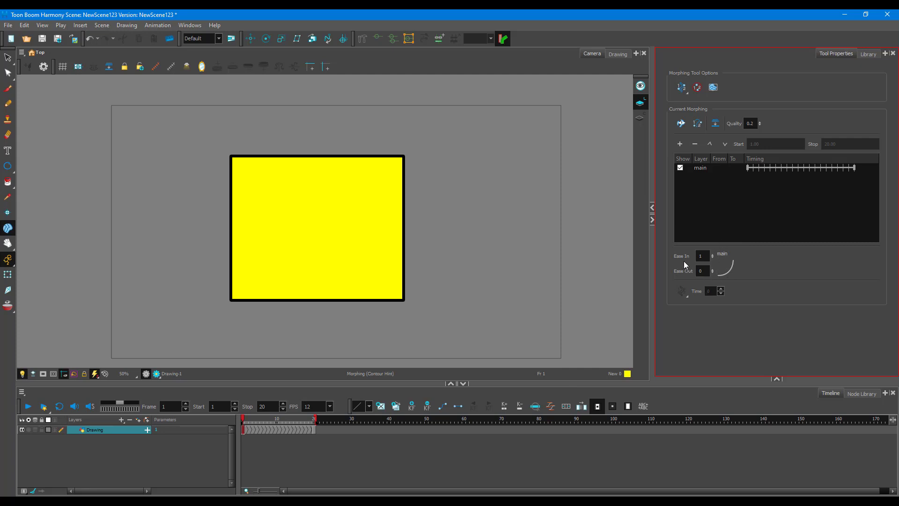
# Step: Replay and scrub the morph, then set Ease In to 0 and Ease Out to 0.4
pyautogui.click(26, 408)
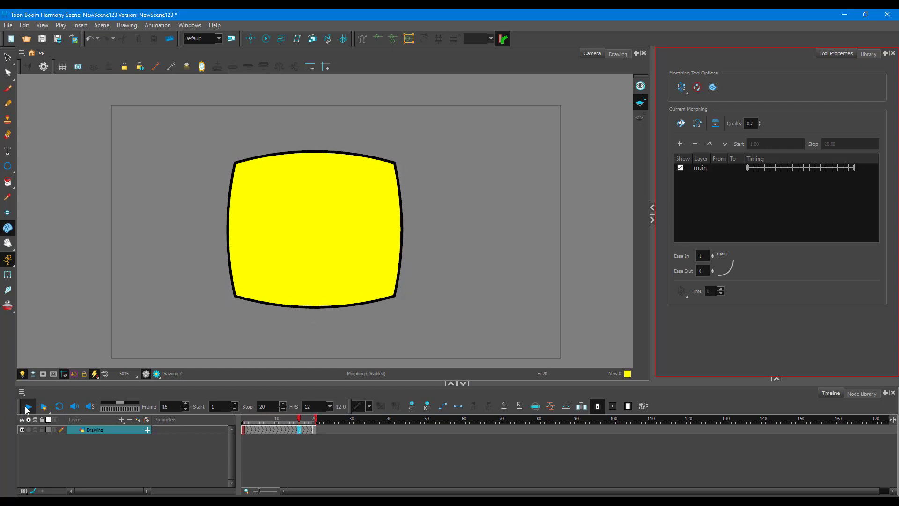
pyautogui.moveTo(258, 425); pyautogui.dragTo(213, 435)
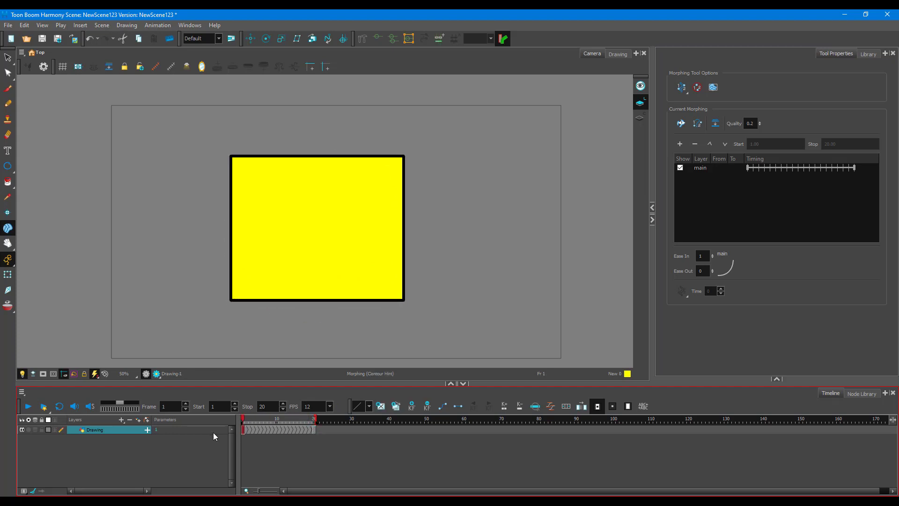
pyautogui.moveTo(713, 256); pyautogui.dragTo(718, 278)
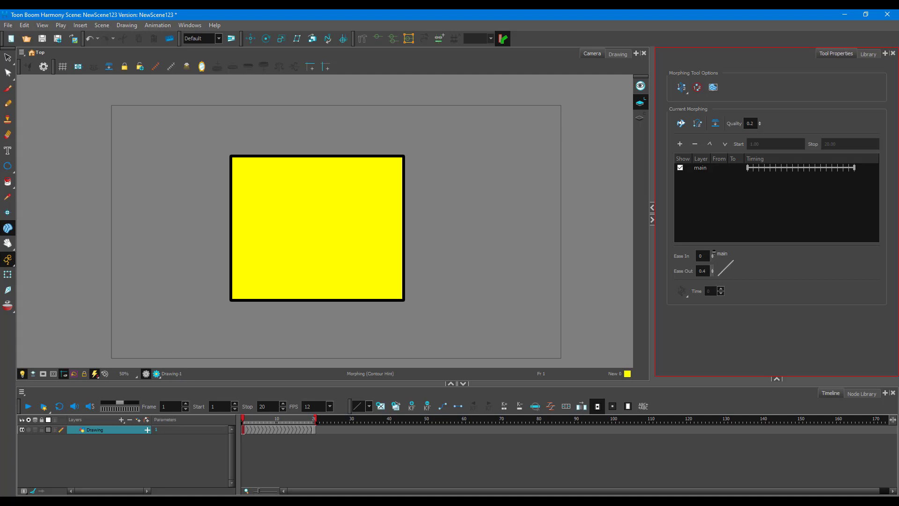
# Step: Replay the morph, then set both Ease In and Ease Out to 1
pyautogui.click(28, 407)
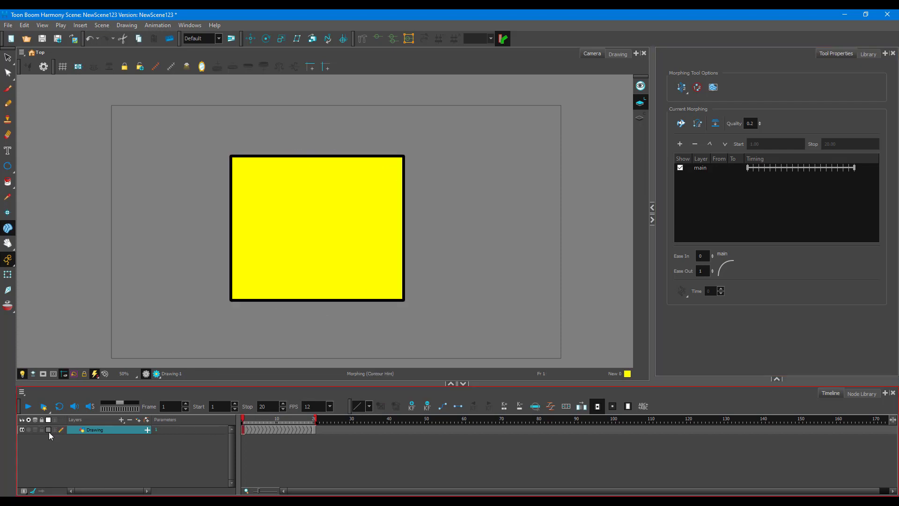
pyautogui.click(28, 407)
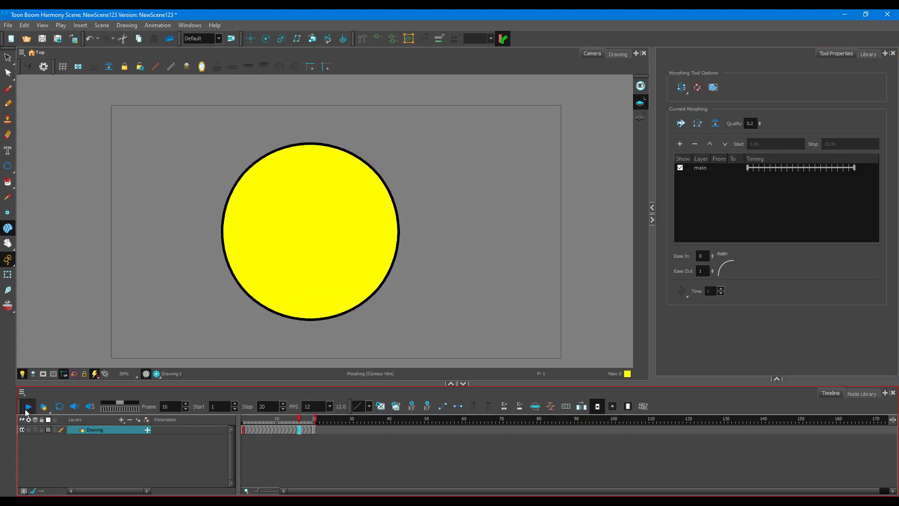
pyautogui.click(713, 255)
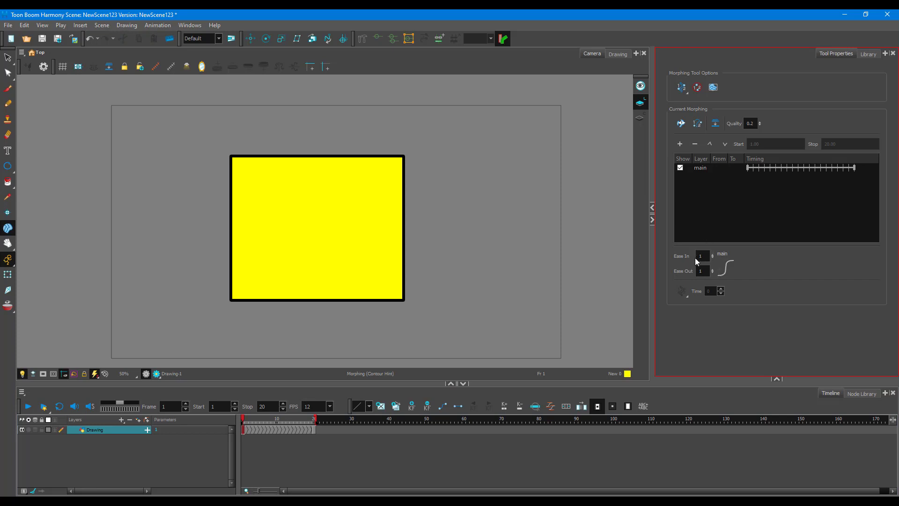
pyautogui.click(701, 255)
# Step: Play and scrub the morph to check the ease-in and ease-out curve
pyautogui.click(28, 408)
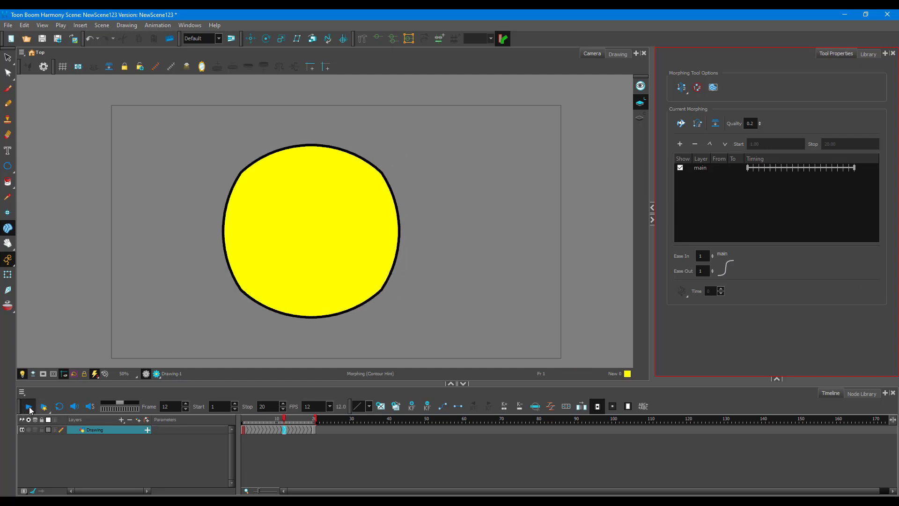
pyautogui.click(93, 417)
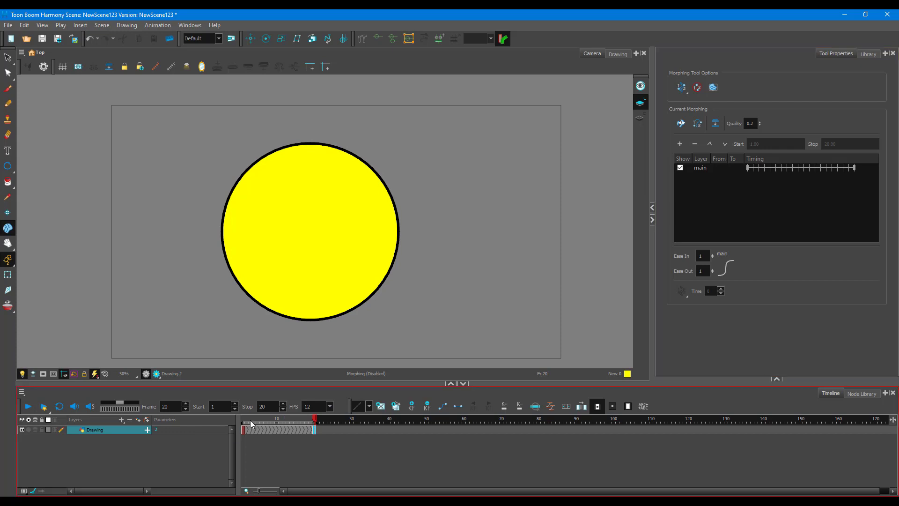
pyautogui.click(32, 409)
pyautogui.moveTo(269, 421); pyautogui.dragTo(116, 415)
pyautogui.click(29, 407)
pyautogui.click(713, 271)
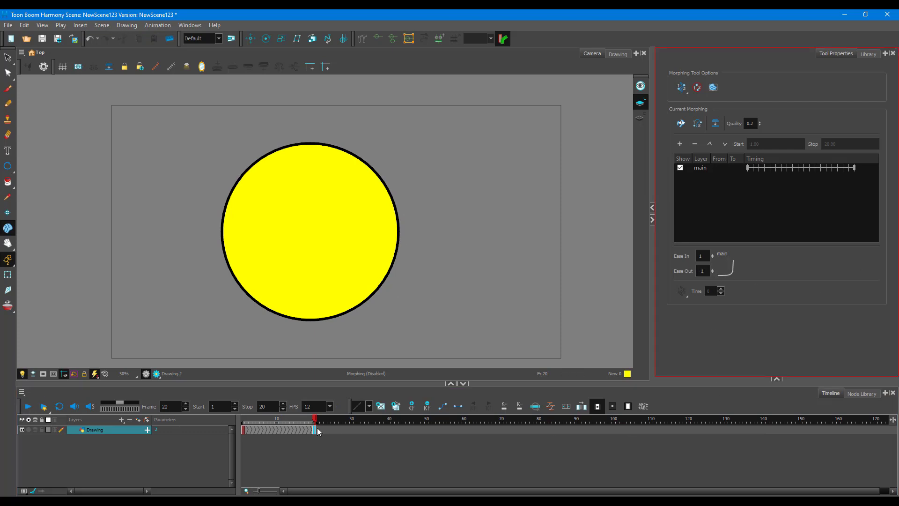
pyautogui.click(243, 418)
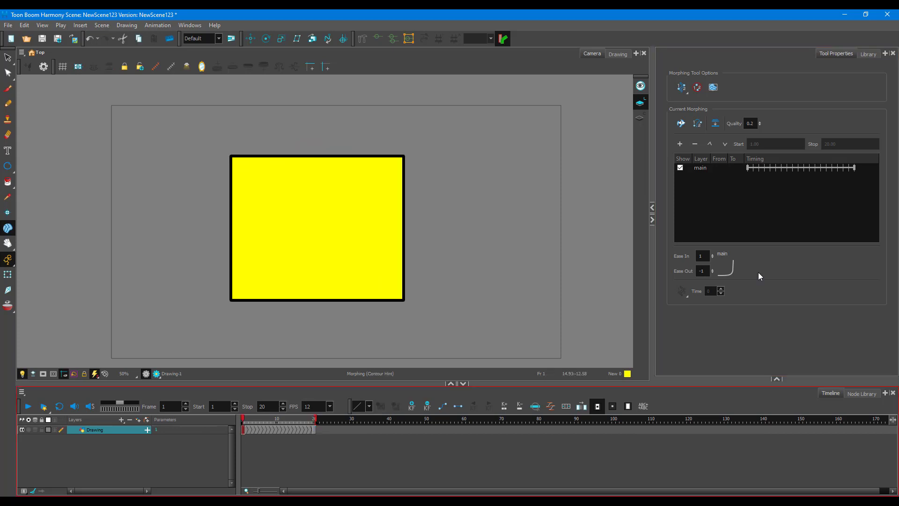
pyautogui.click(30, 409)
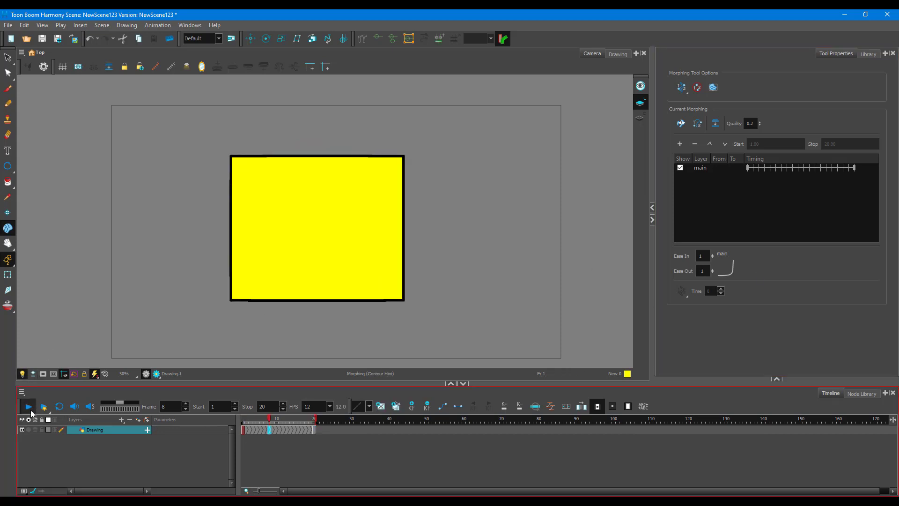
pyautogui.click(31, 412)
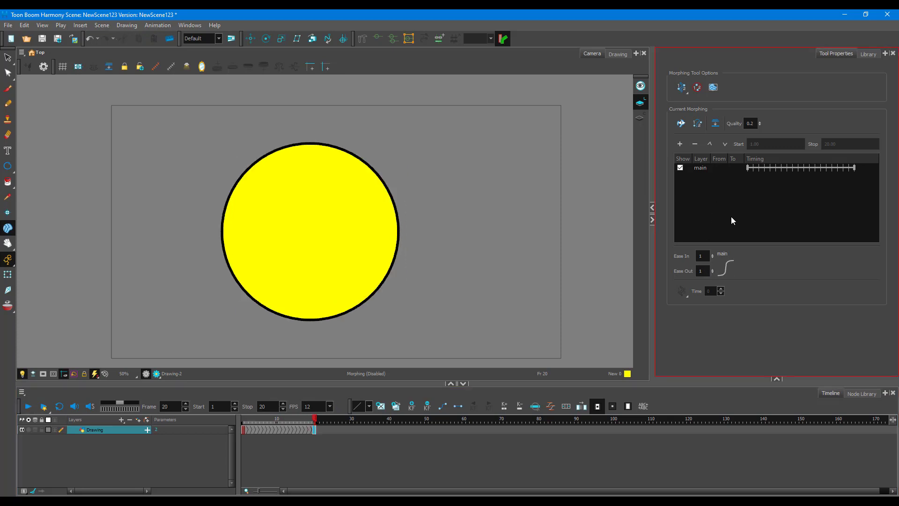
pyautogui.click(246, 419)
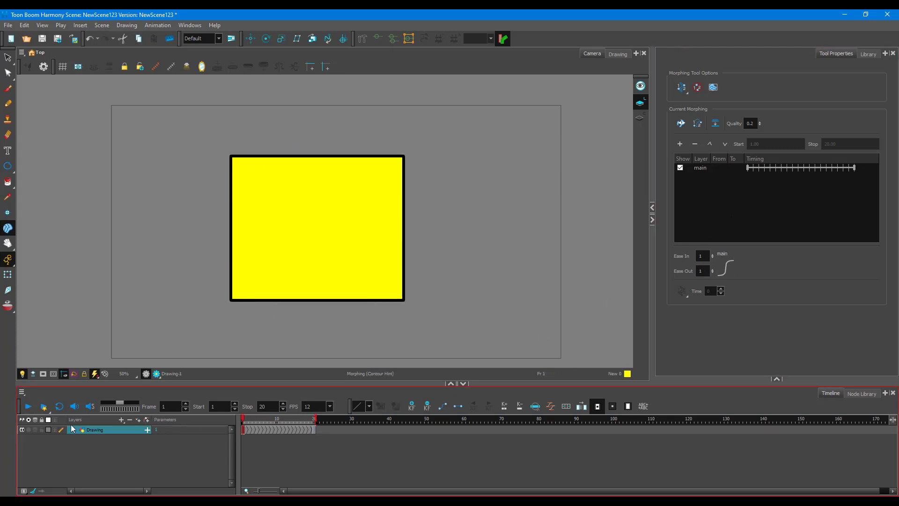
pyautogui.click(30, 411)
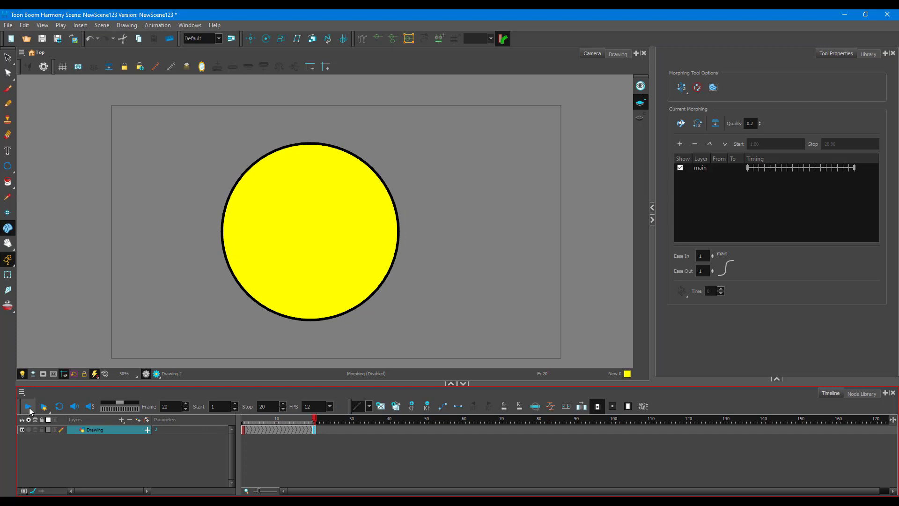
pyautogui.click(30, 412)
pyautogui.click(29, 411)
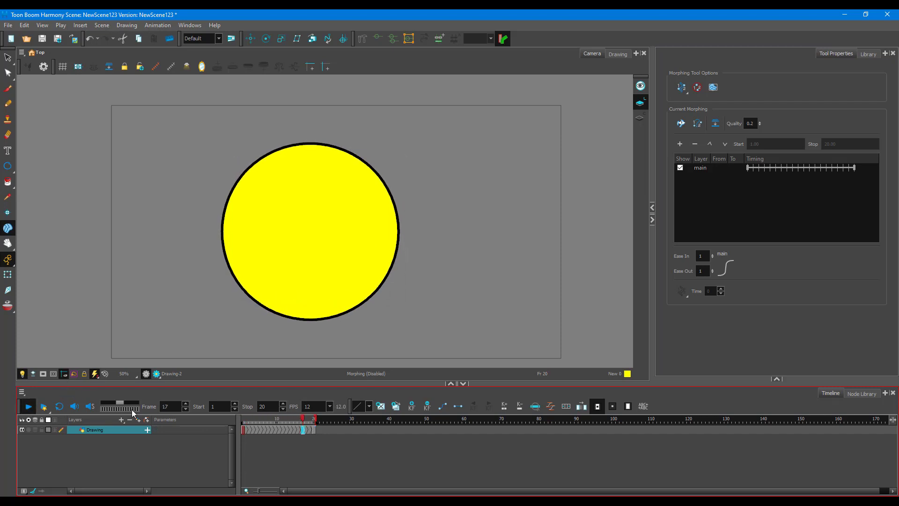